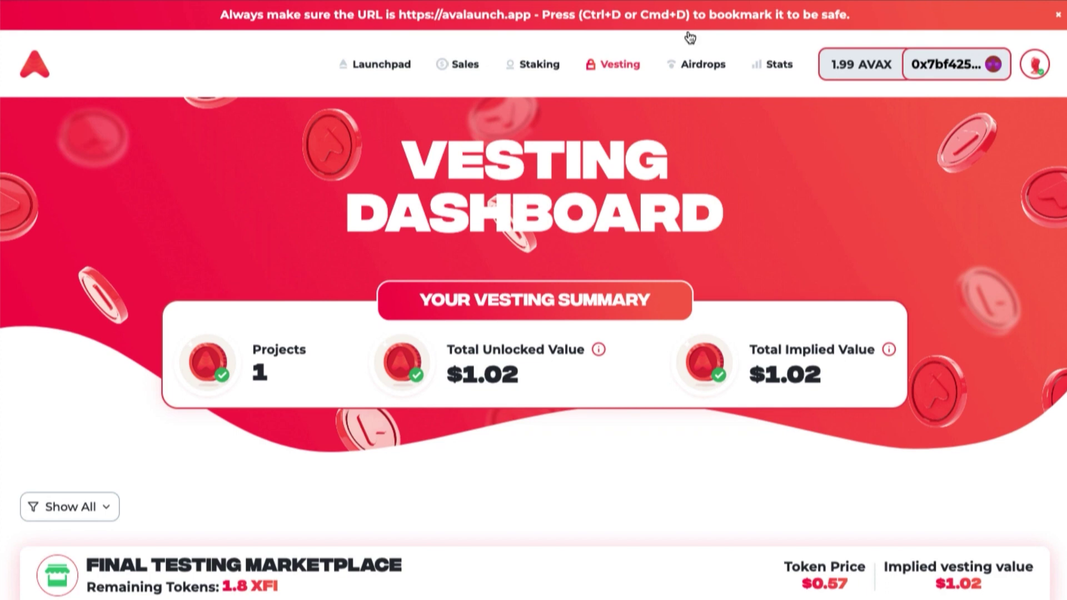
Go to the vesting dashboard.
mouse_move(607, 74)
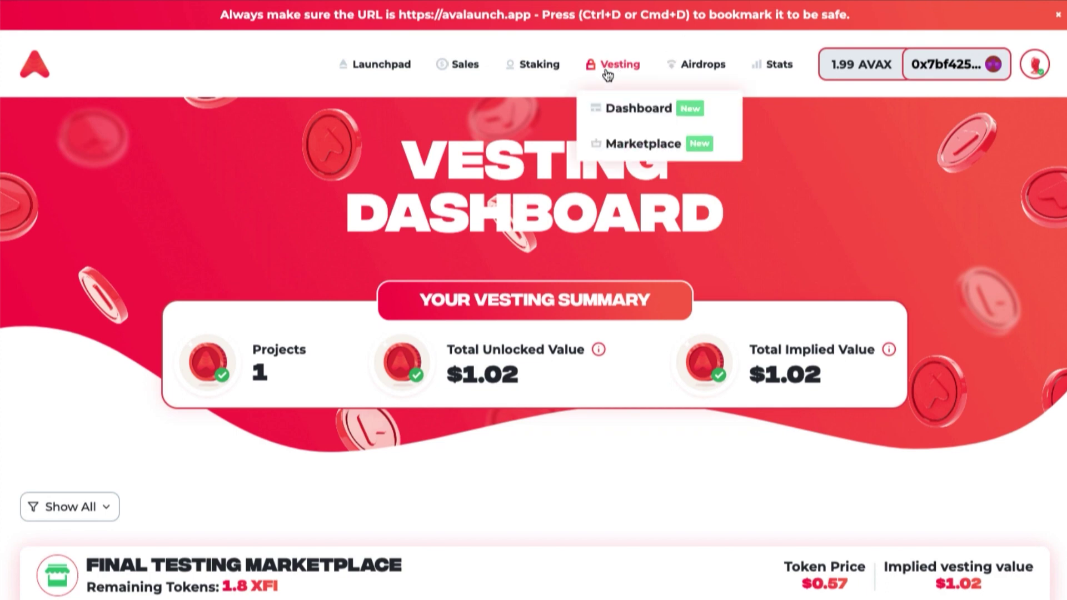
left_click(620, 109)
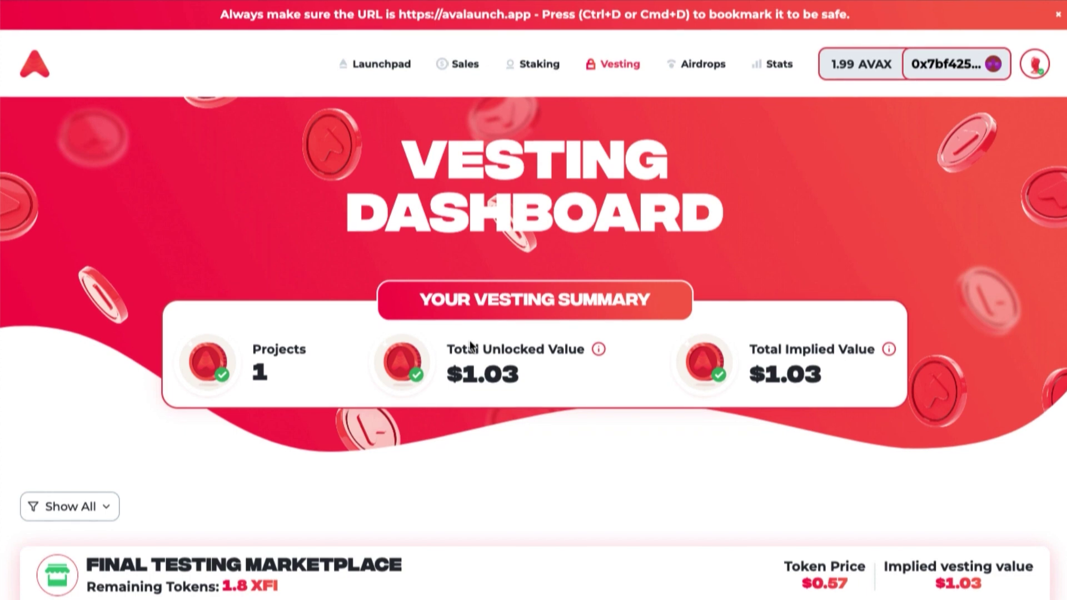
scroll(470, 334, "down", 2)
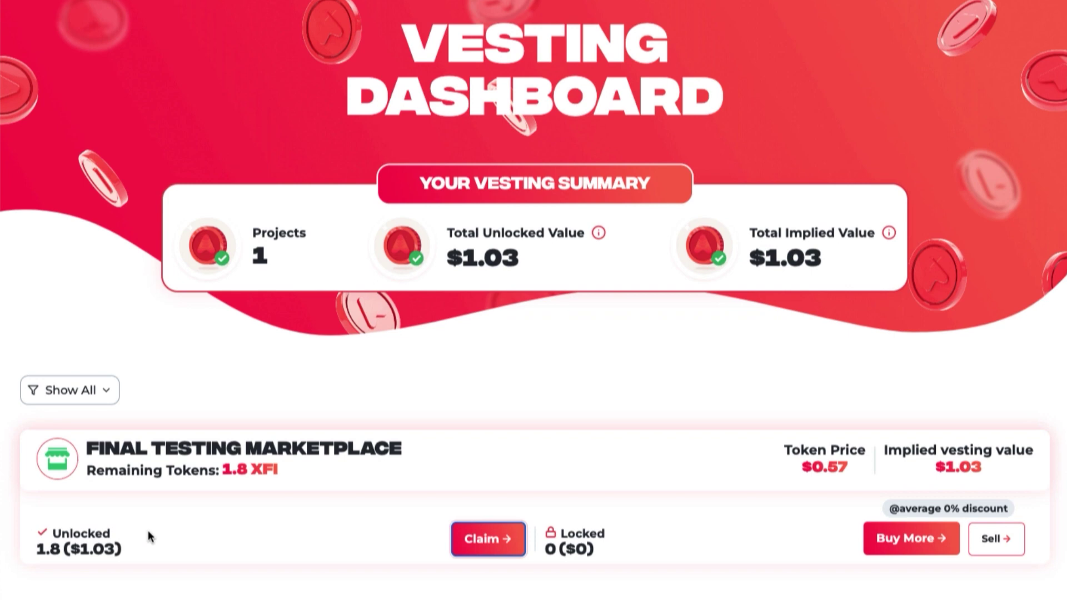
Claim Final Testing Marketplace portions 0 and 1, withdrawing them to the wallet.
left_click(488, 539)
scroll(498, 543, "down", 8)
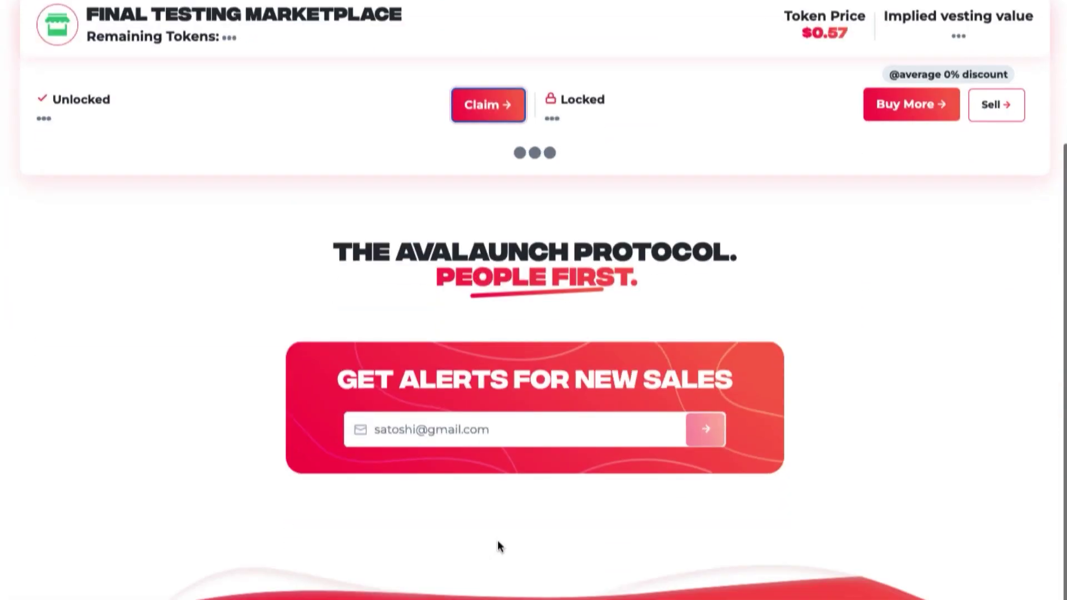
scroll(497, 555, "up", 2)
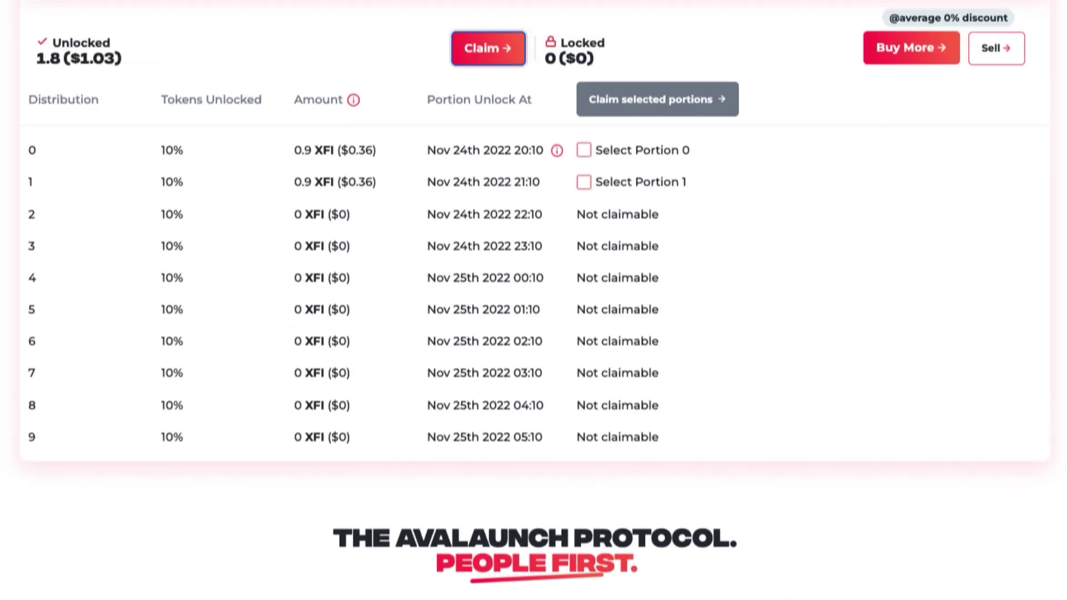
left_click(583, 150)
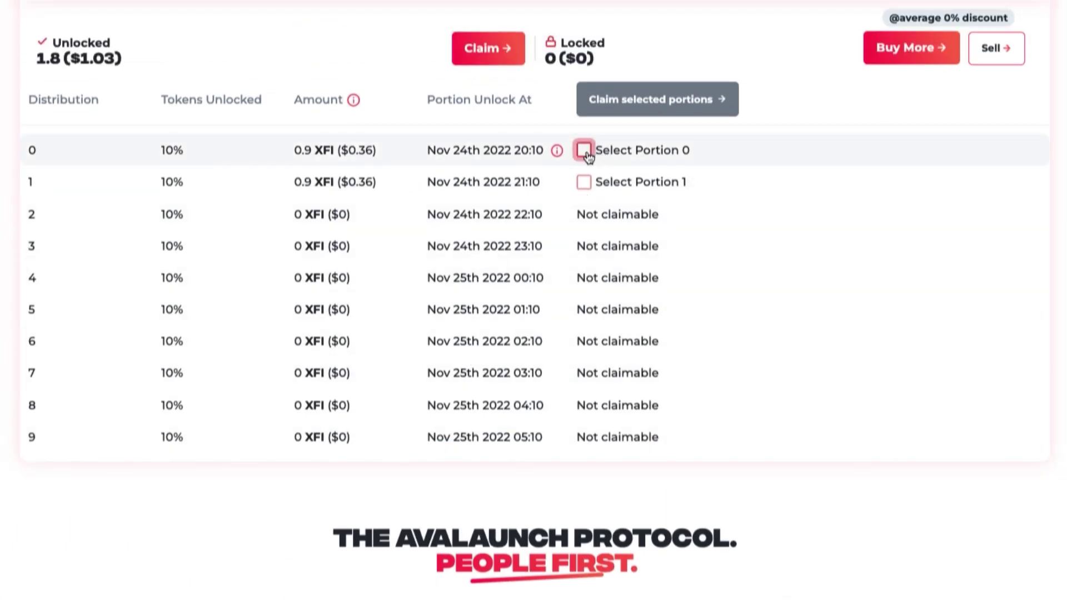
left_click(583, 183)
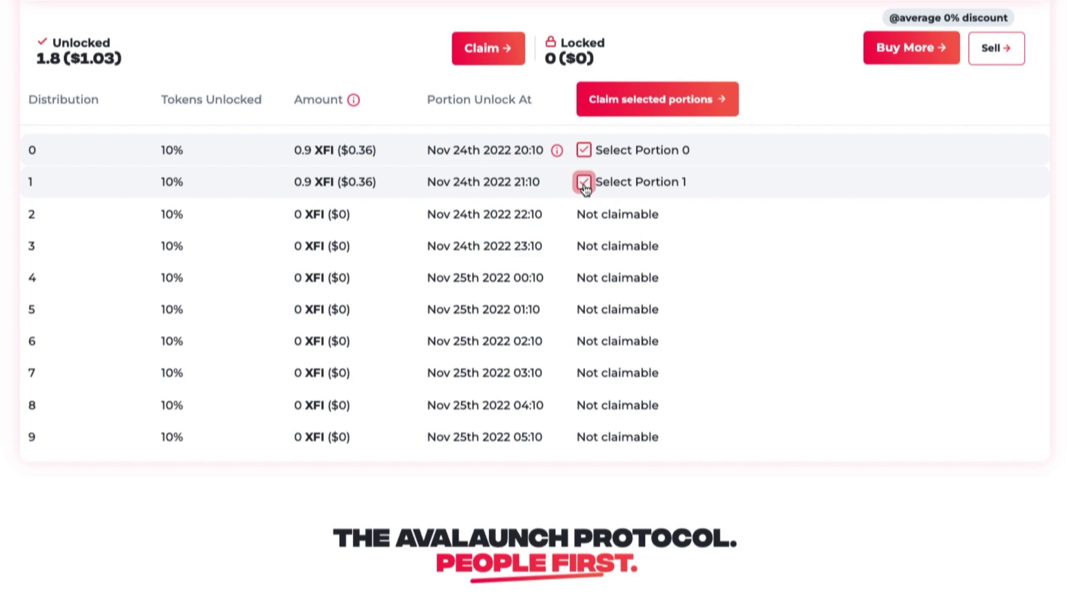
left_click(649, 107)
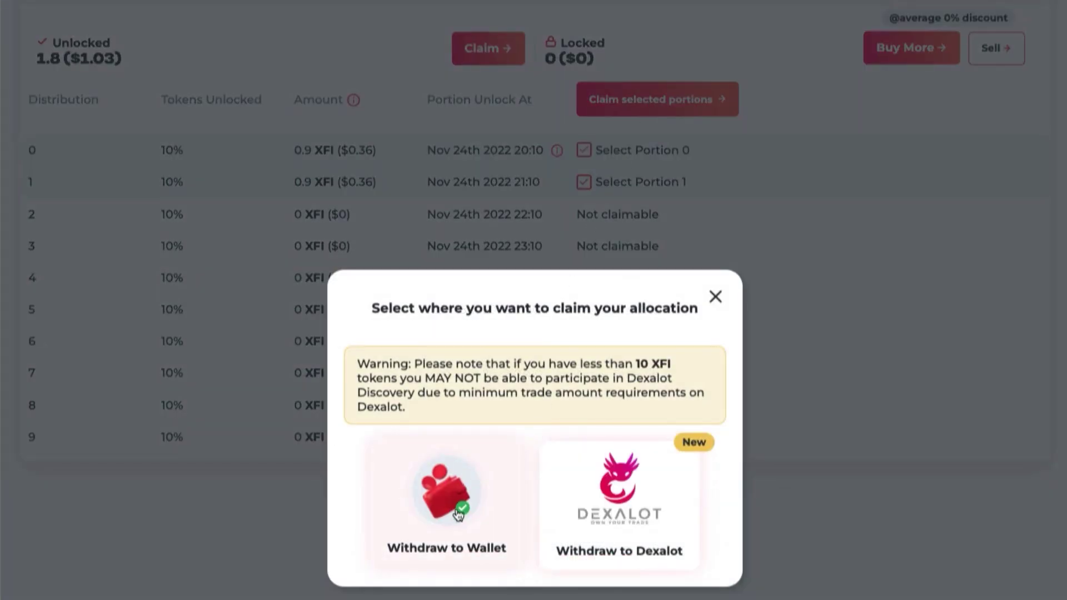
left_click(456, 508)
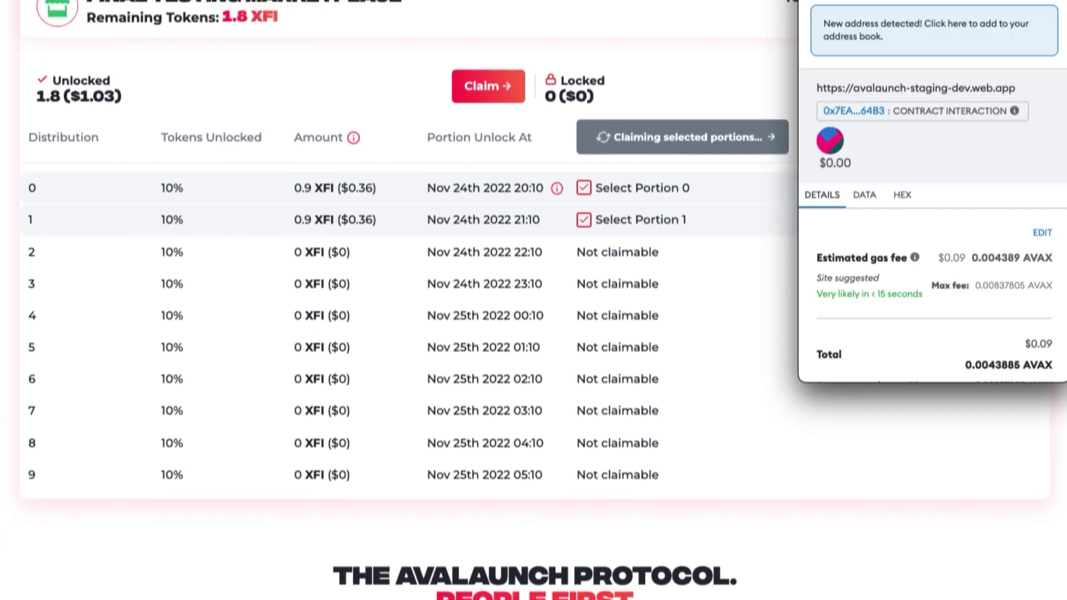
scroll(972, 217, "down", 3)
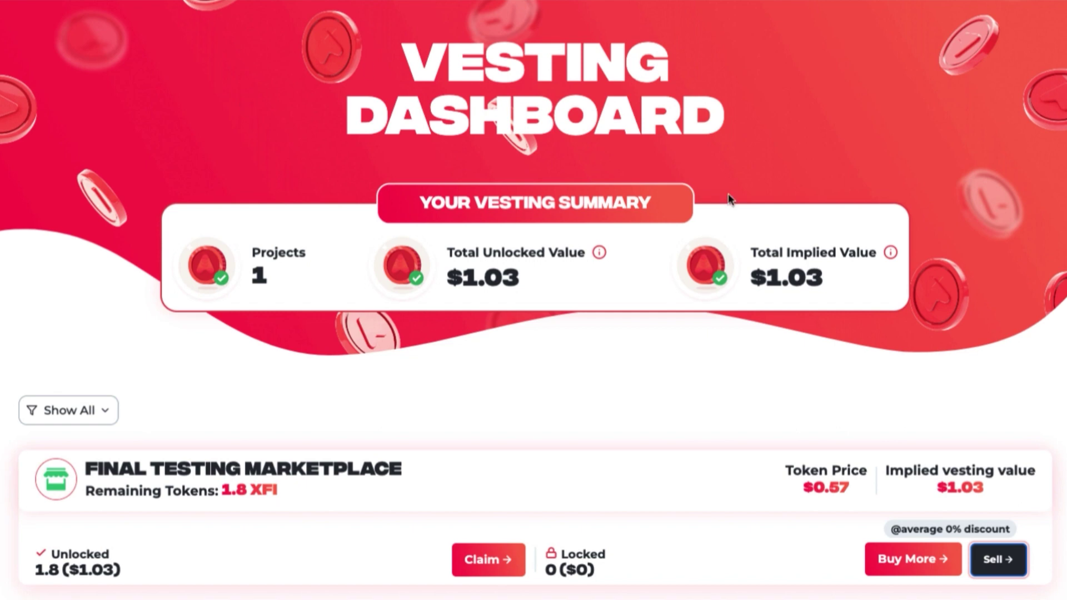
Start selling Final Testing Marketplace with portions 0 and 1 selected, totalling 1.8 XFI.
left_click(999, 564)
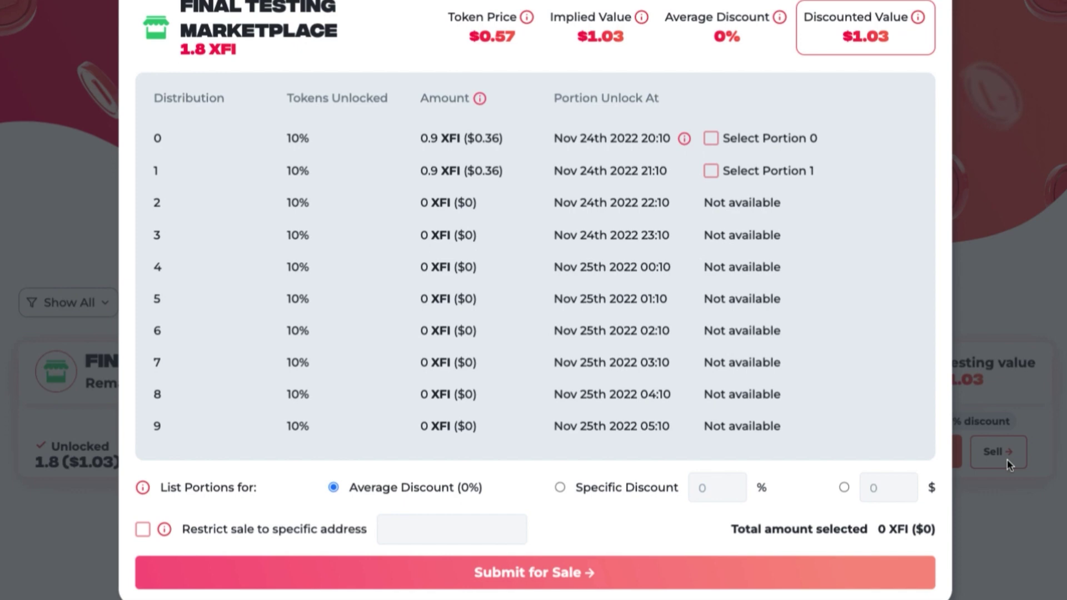
left_click(711, 139)
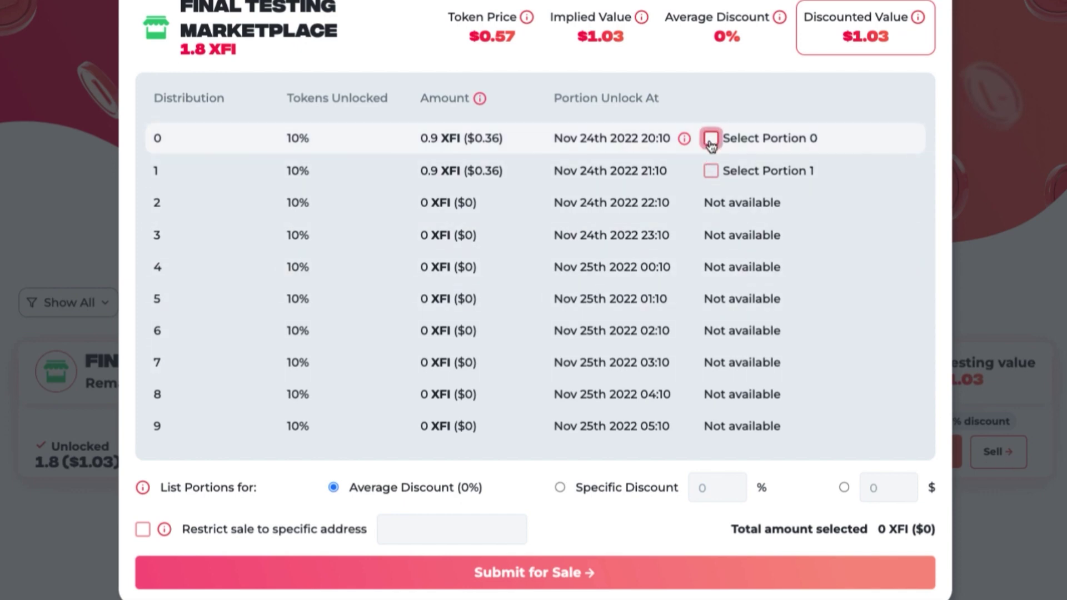
left_click(711, 171)
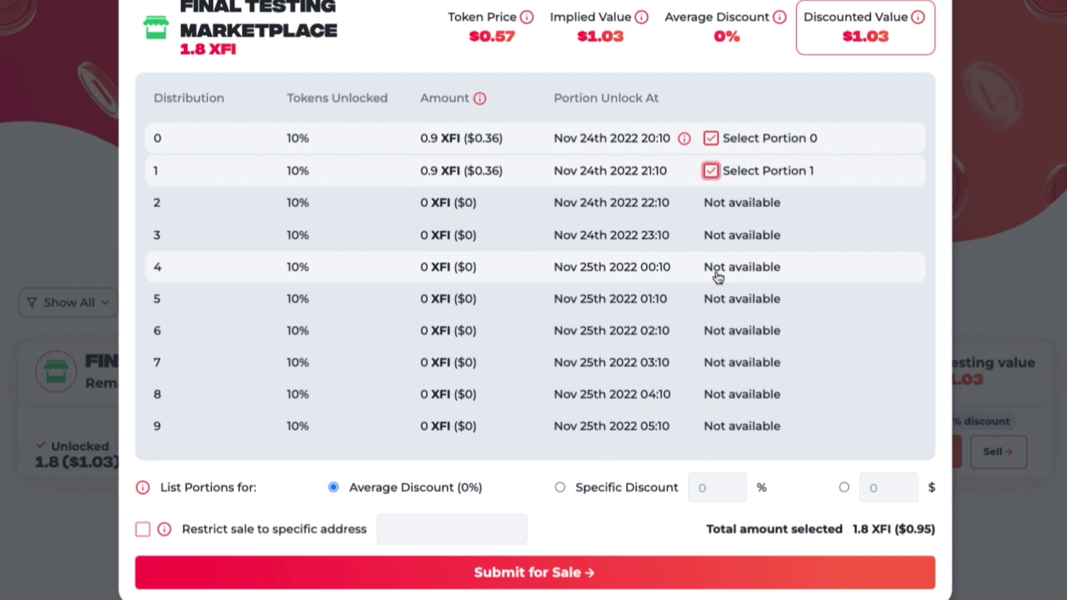
scroll(674, 302, "down", 2)
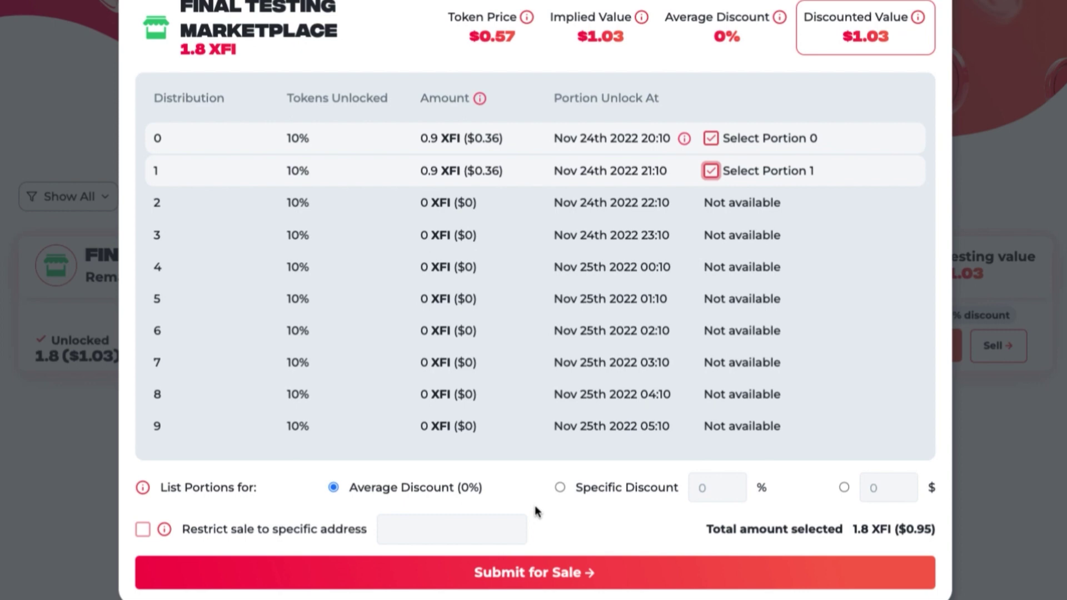
List portions 0 and 1 at a specific 50% discount, without an address restriction.
left_click(560, 488)
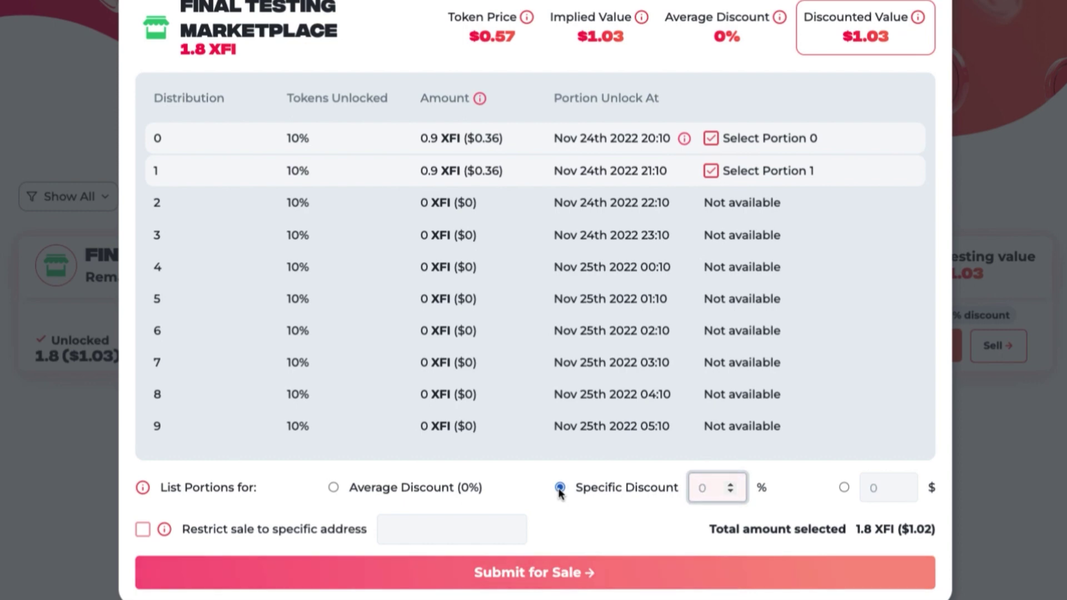
double_click(705, 489)
type("50")
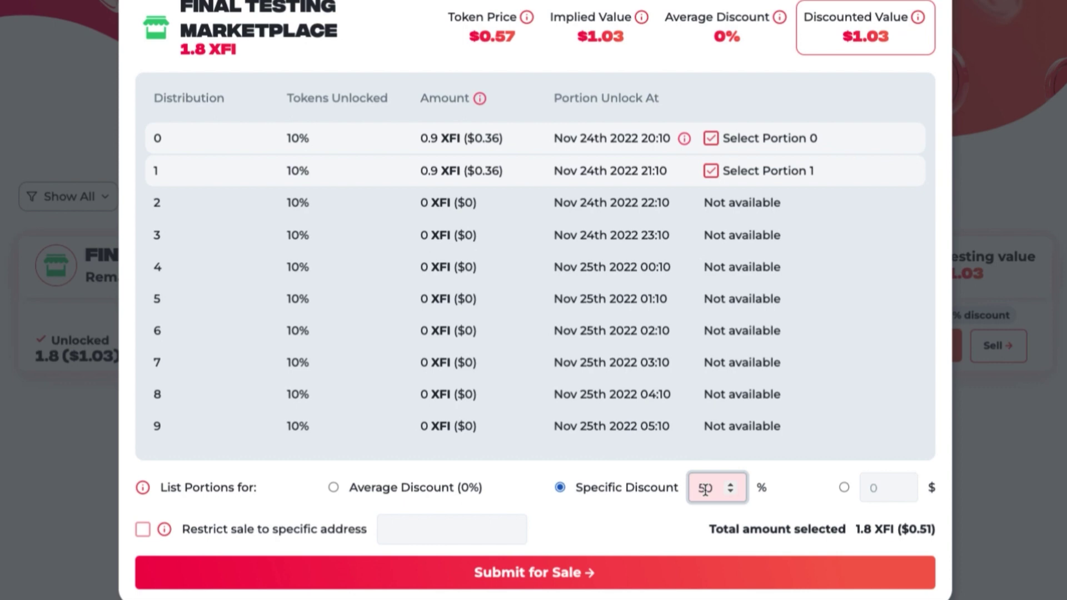
left_click(143, 529)
left_click(140, 532)
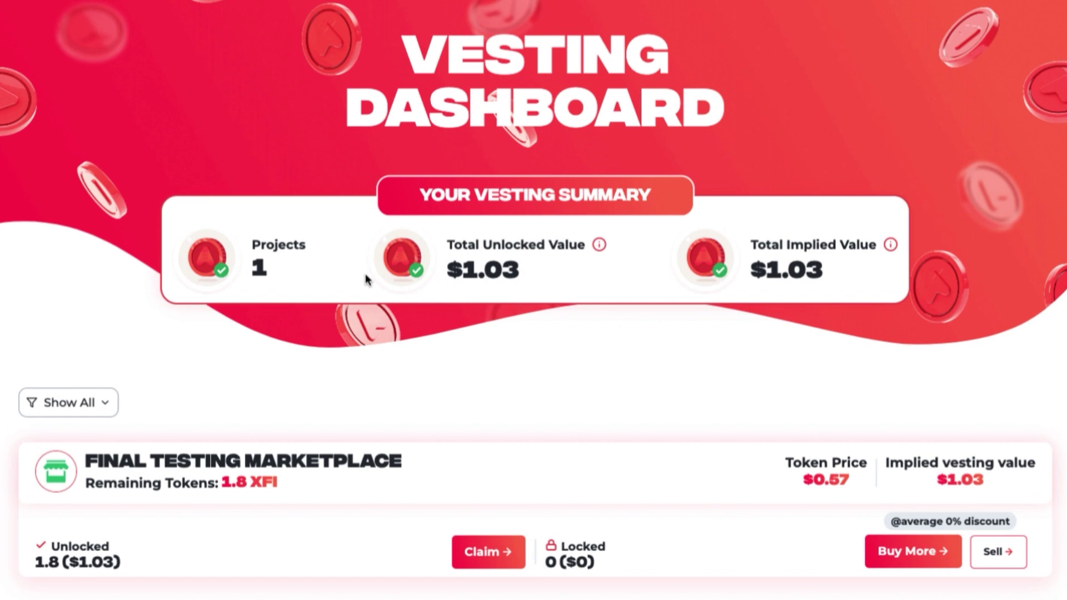
Open the marketplace via Buy More and clear the project filter to show all listings.
left_click(916, 552)
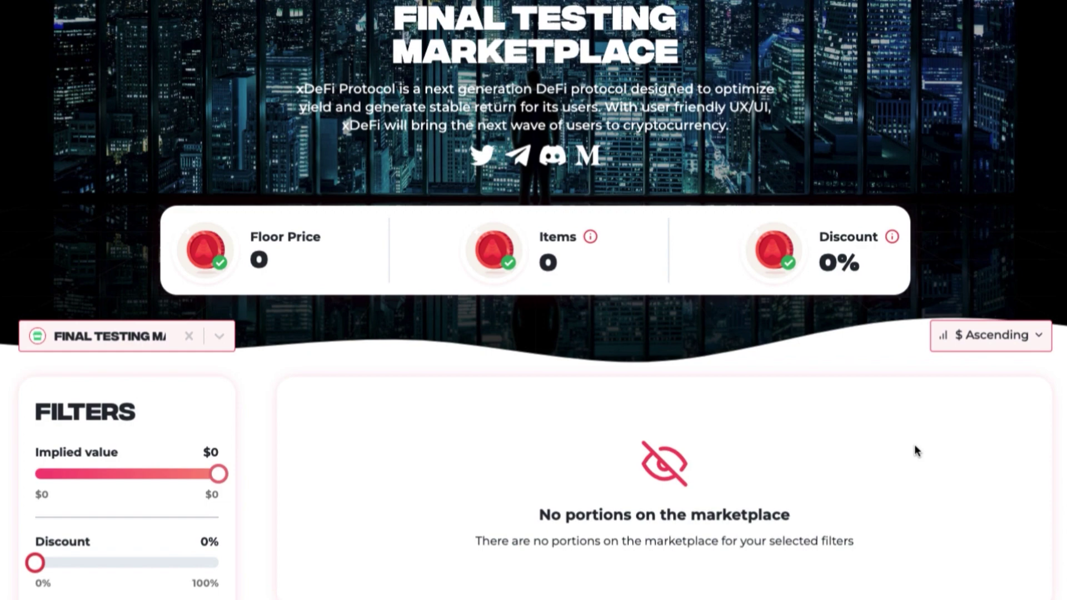
scroll(420, 389, "down", 5)
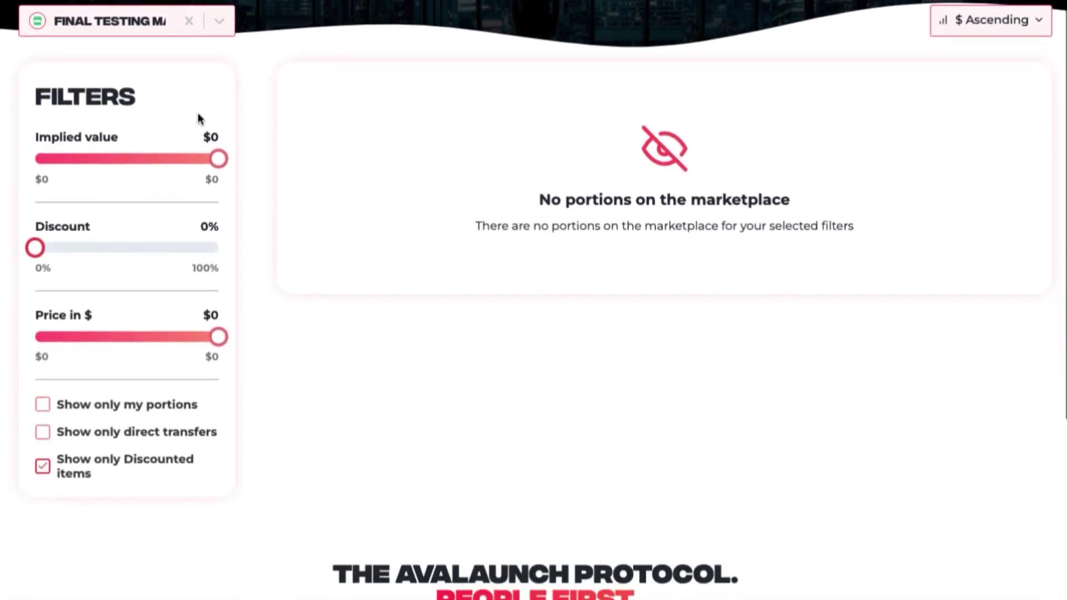
left_click(189, 20)
left_click(220, 188)
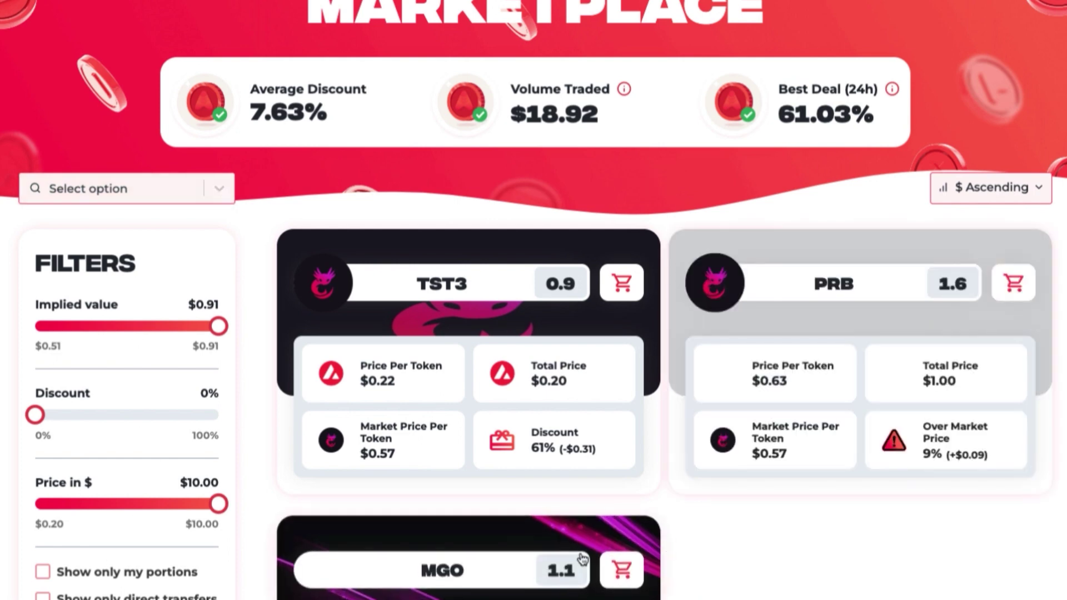
Show only discounted marketplace items, leaving the 0.9 TST3 offer at 61% discount.
scroll(677, 543, "down", 1)
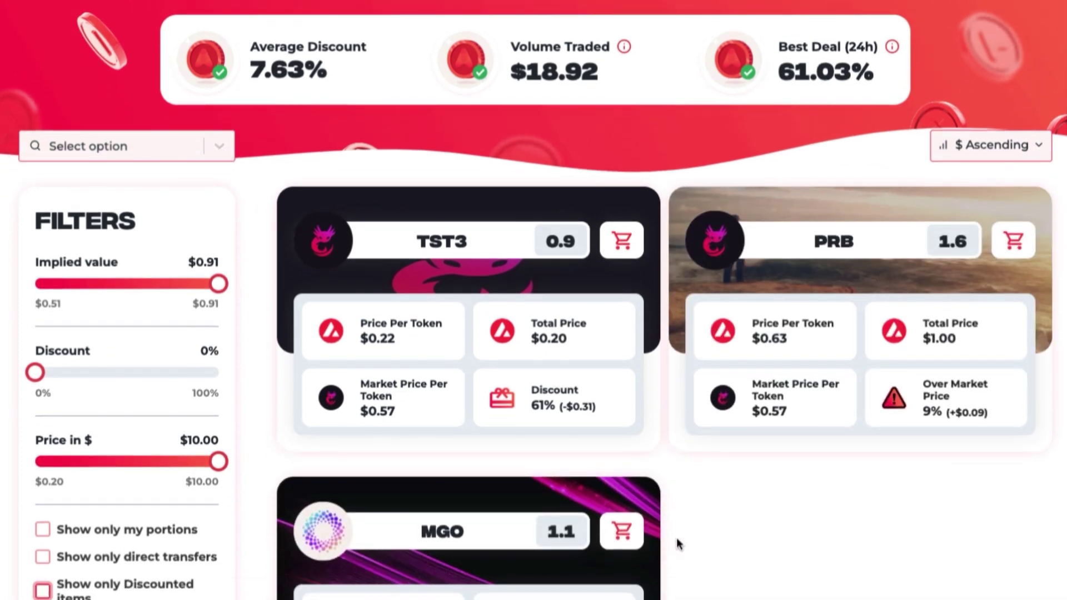
scroll(676, 543, "down", 3)
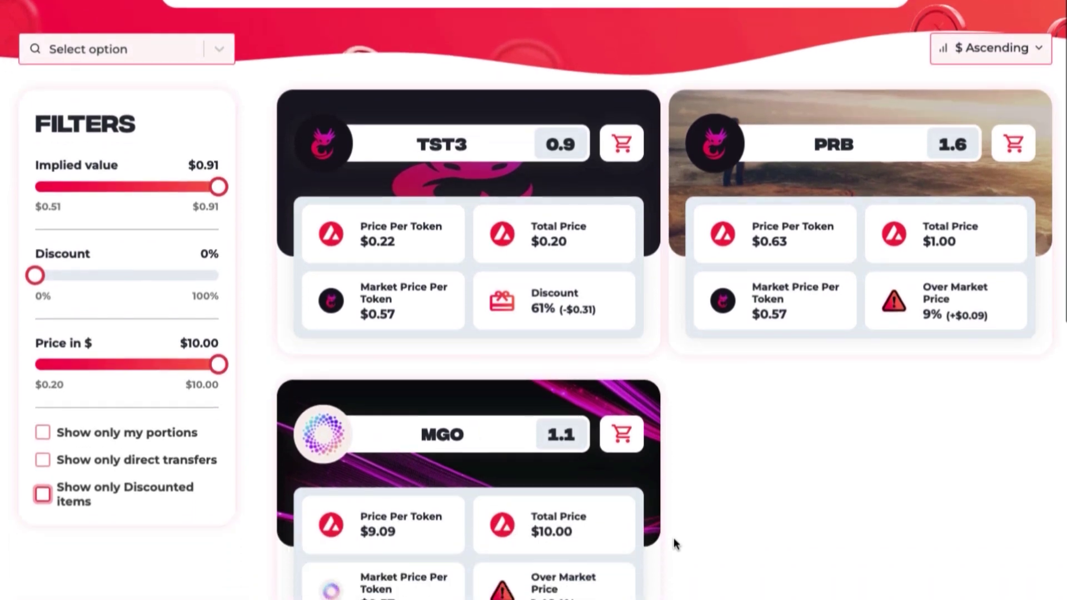
scroll(675, 543, "down", 1)
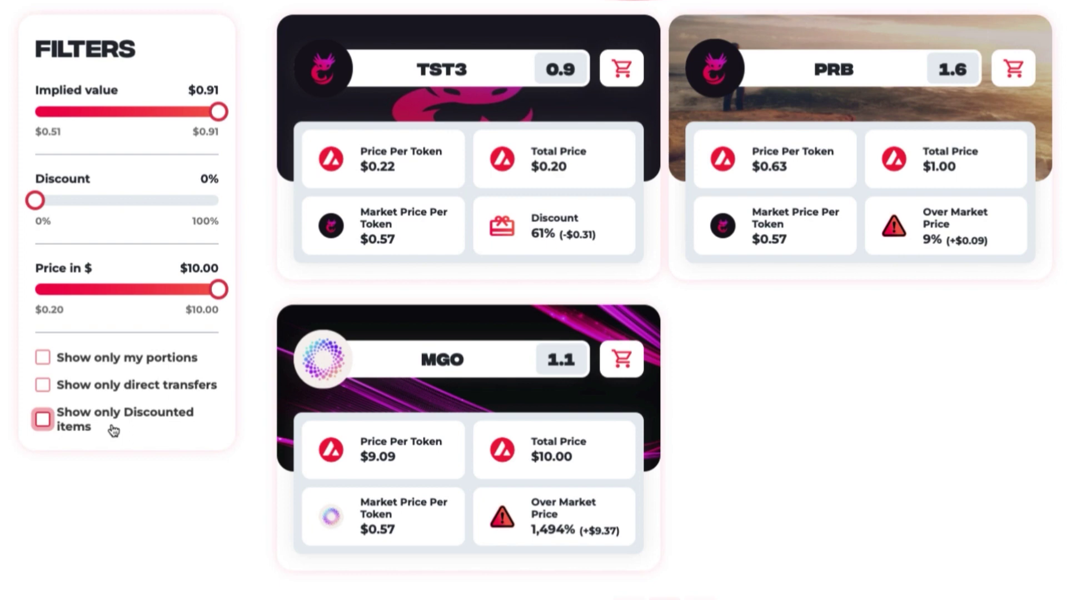
left_click(44, 420)
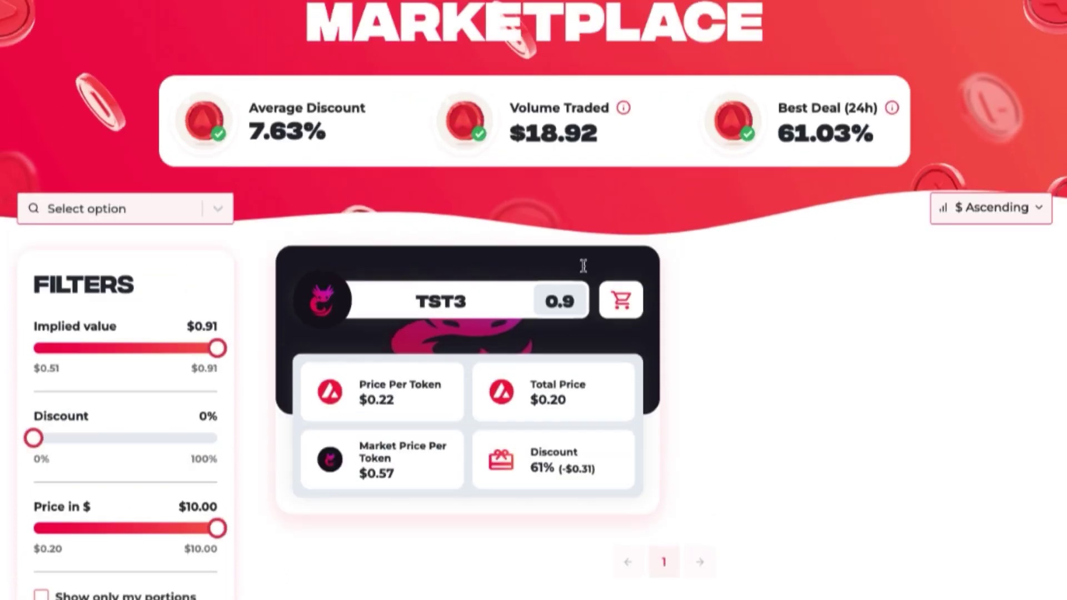
Add the 0.90 TEST3 portion at 61.03% discount to the cart and view the Shopping Cart.
left_click(582, 266)
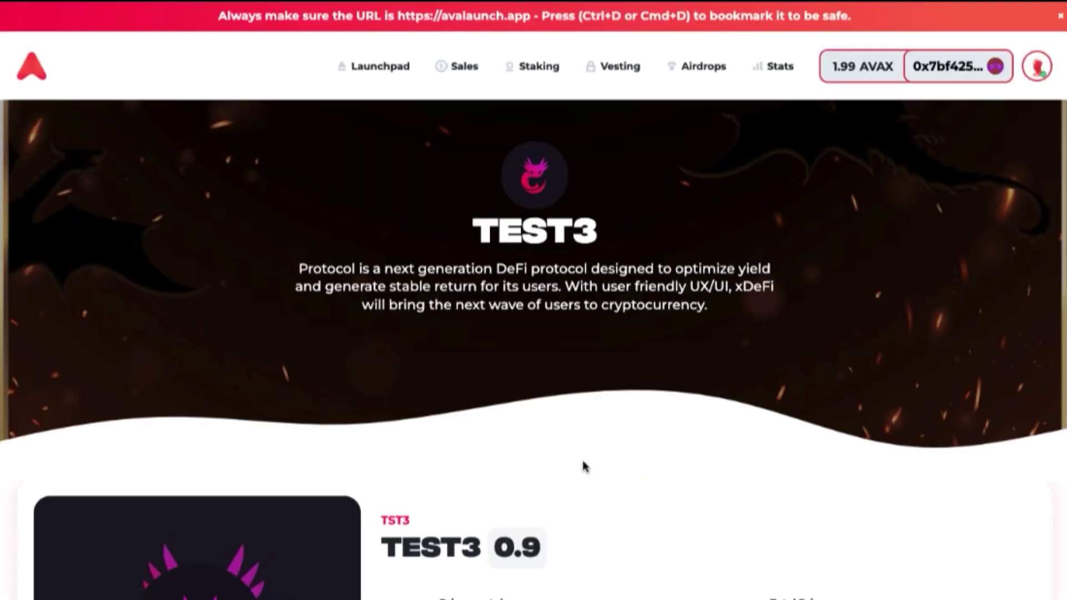
scroll(666, 478, "down", 4)
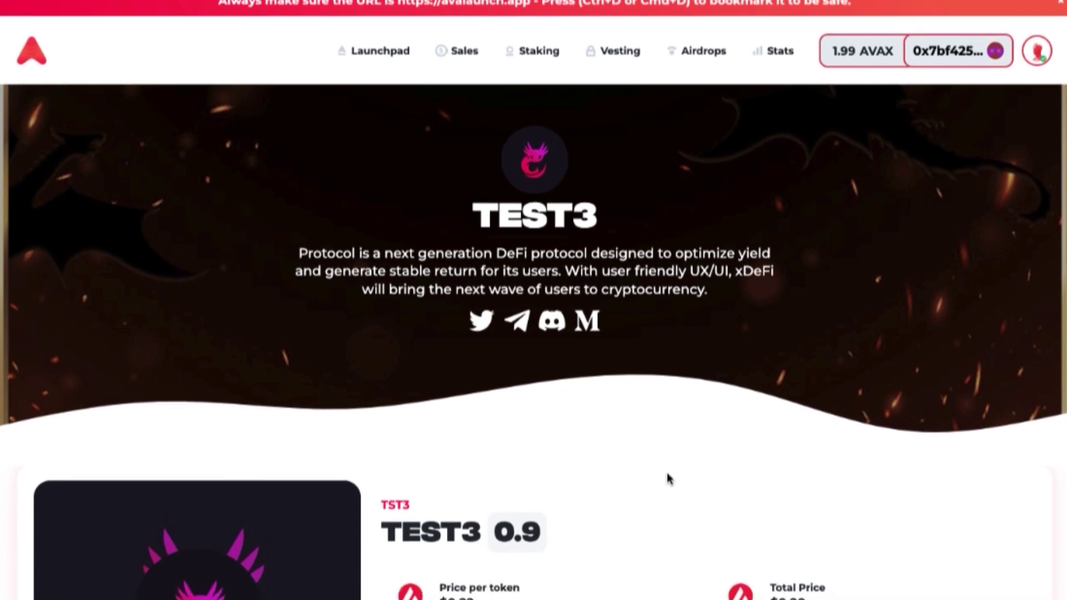
scroll(668, 410, "down", 6)
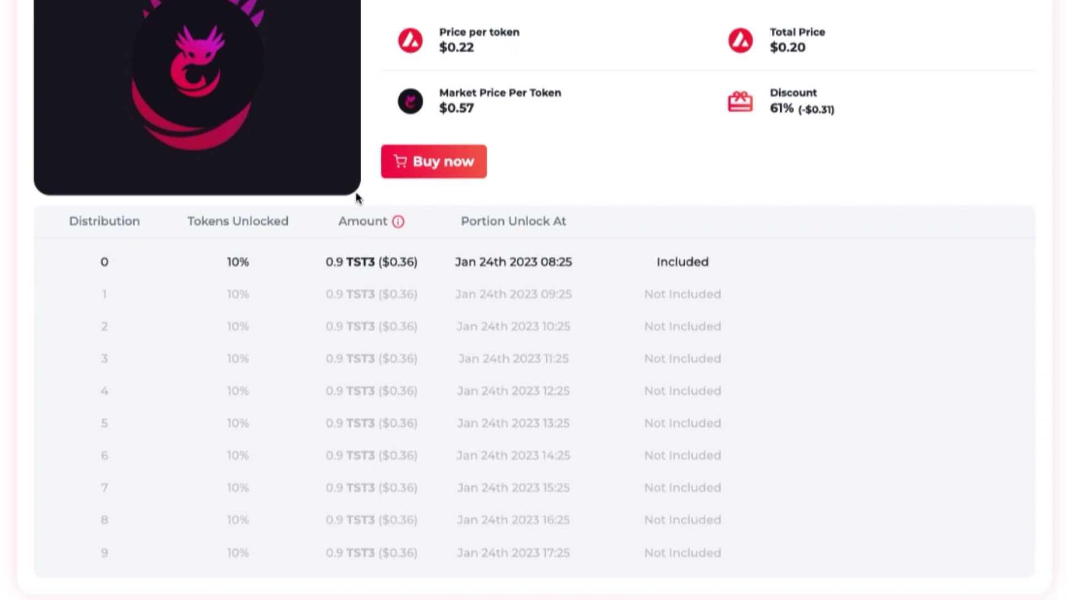
left_click(428, 168)
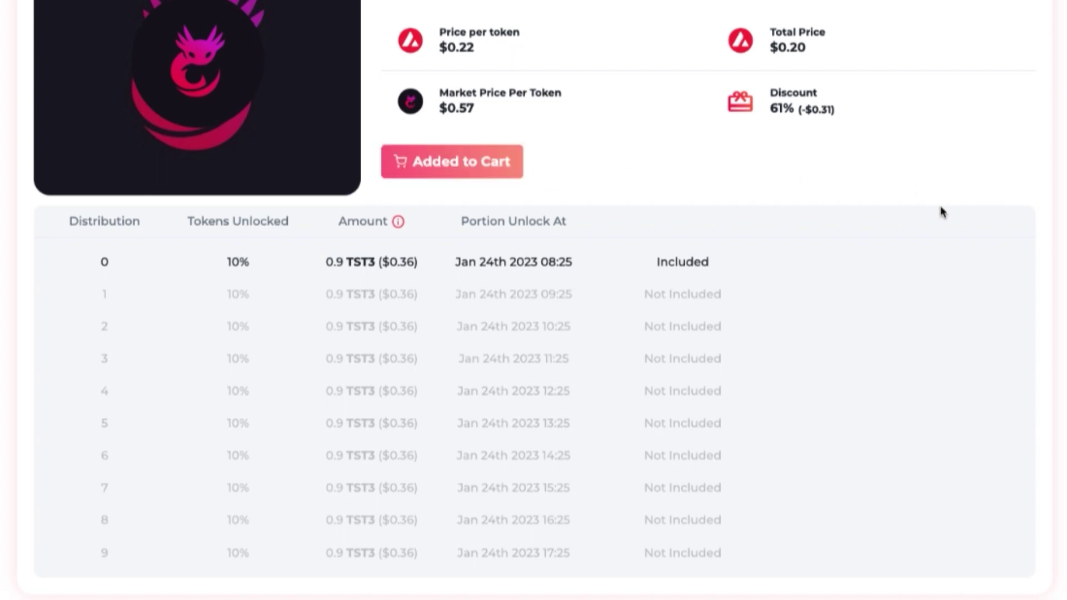
scroll(980, 428, "down", 2)
scroll(1000, 444, "down", 2)
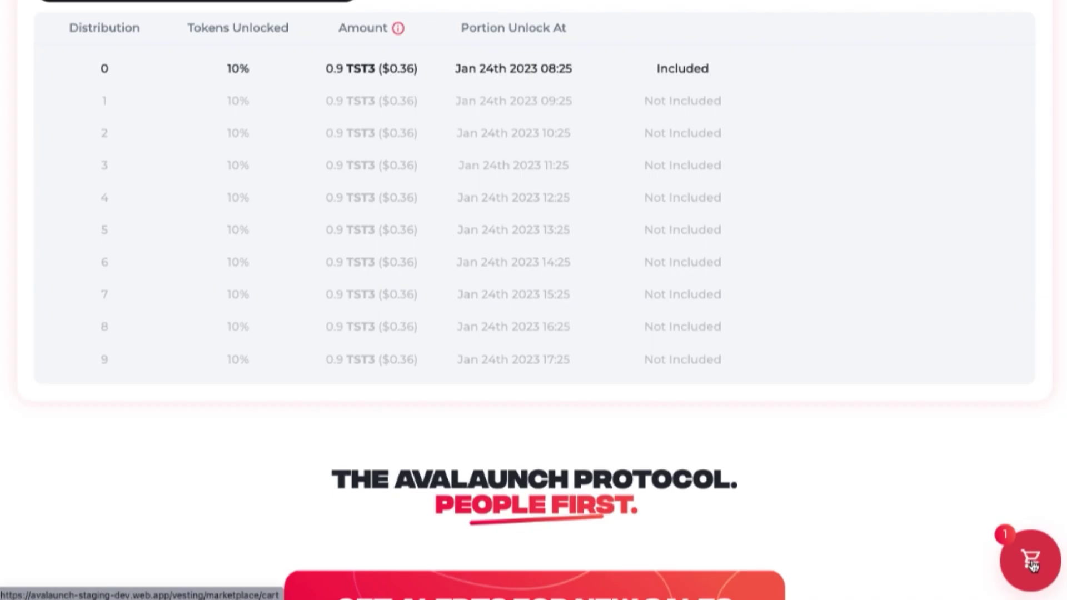
left_click(1027, 550)
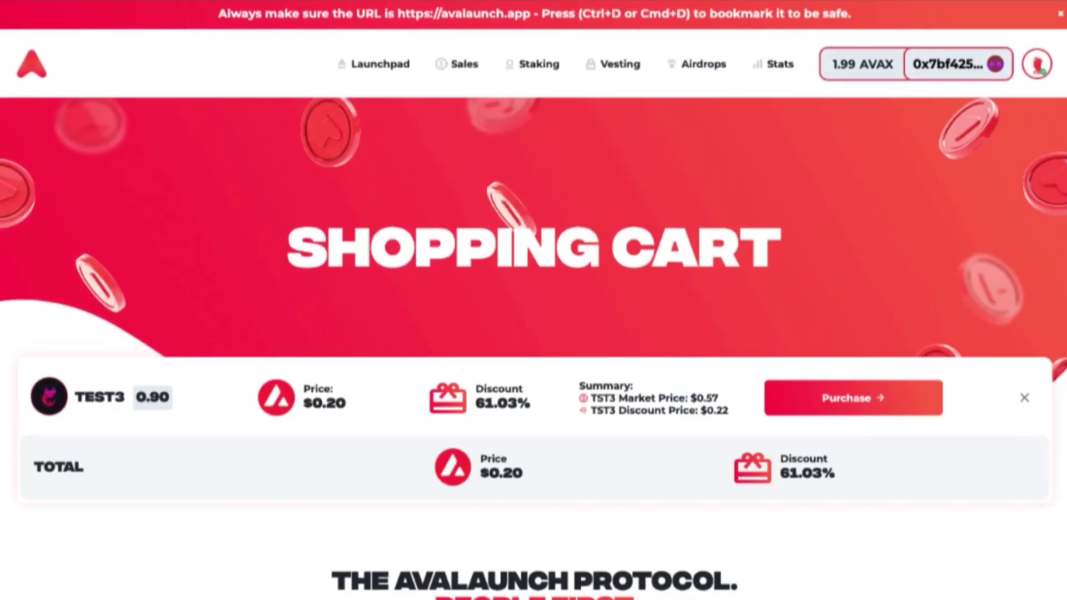